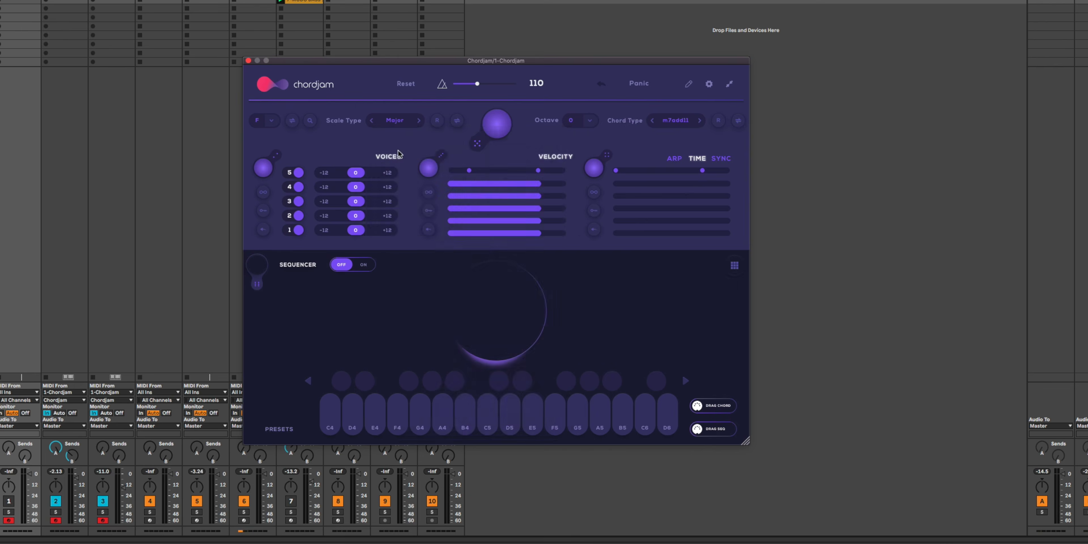
Set the chord type to Major6 and turn on the sequencer in Rand mode.
click(676, 120)
click(460, 151)
click(368, 265)
click(417, 287)
Generate a chord progression in the sequencer and apply the FUTURE #1 pattern to it.
click(256, 269)
click(693, 265)
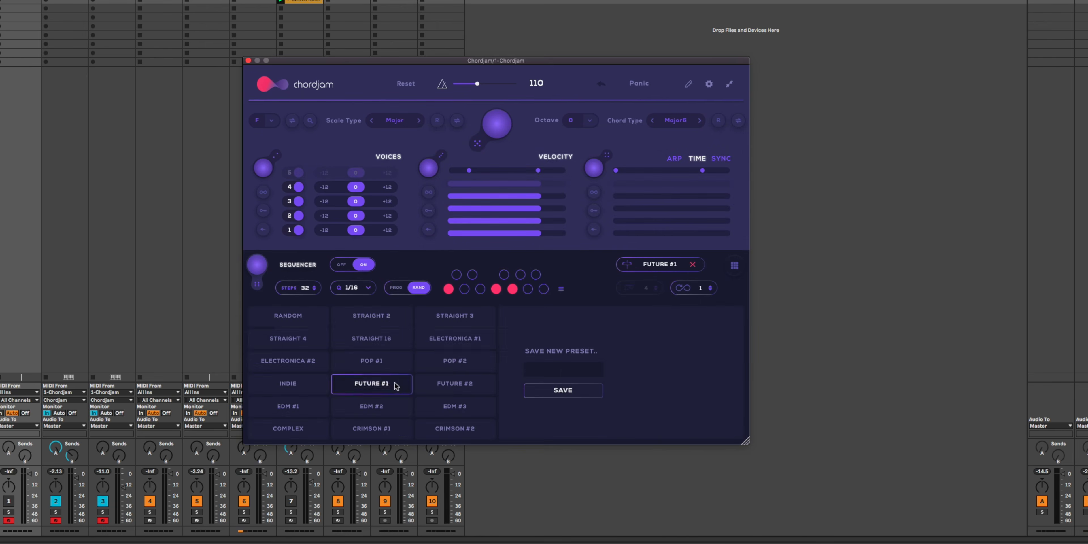
click(395, 383)
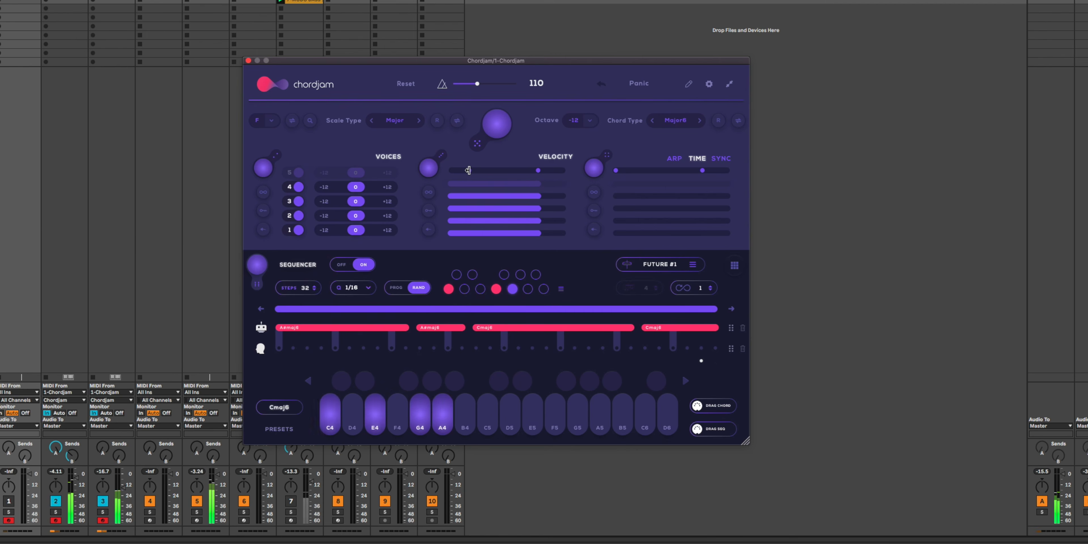
Raise the lower limit of the velocity range, then lower the time range's upper limit to near its minimum and randomize the voice times.
drag(469, 170, 517, 174)
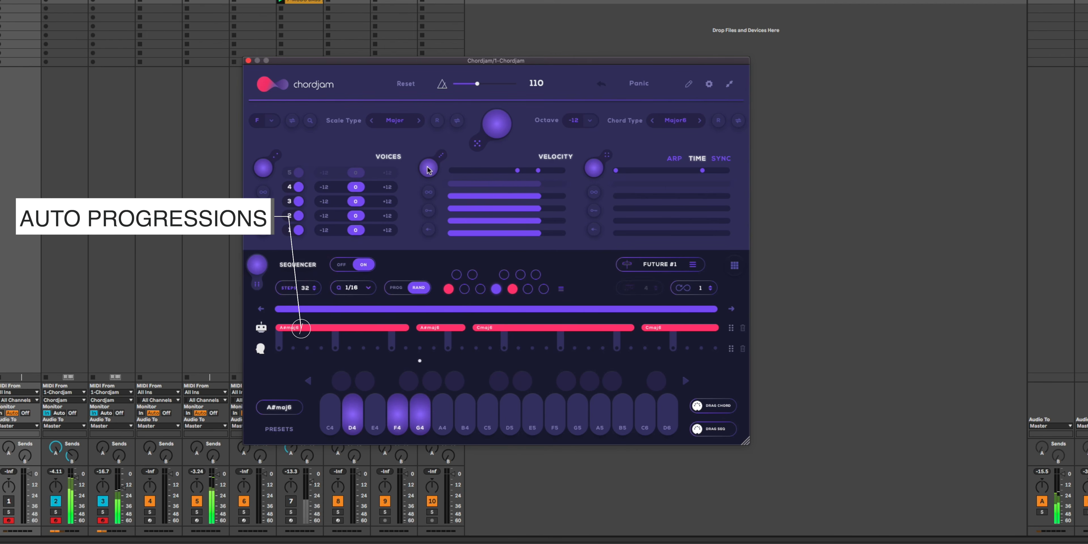
drag(617, 171, 621, 171)
click(598, 169)
drag(703, 170, 623, 170)
click(592, 170)
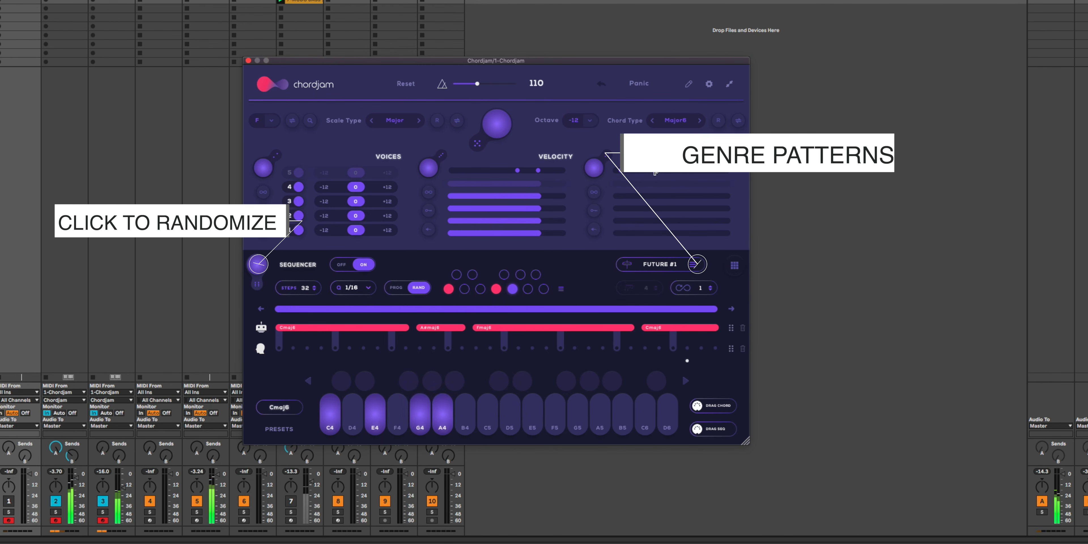
Randomize the sequencer's chord progression again, keeping the FUTURE #1 pattern.
click(257, 260)
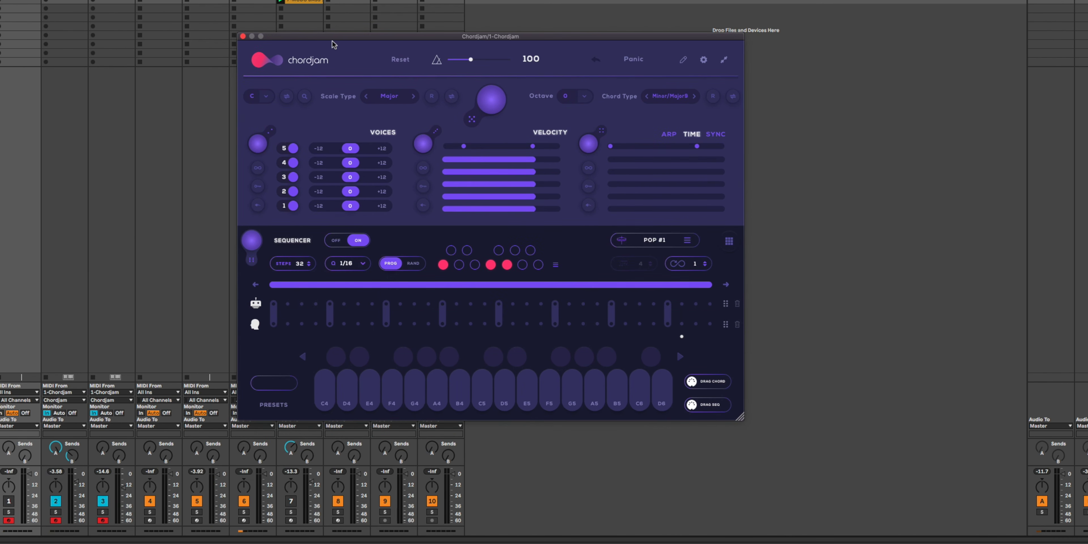
Draw four consecutive chord blocks across the sequencer's manual lane to build a custom 32-step progression.
drag(274, 325, 435, 334)
click(443, 324)
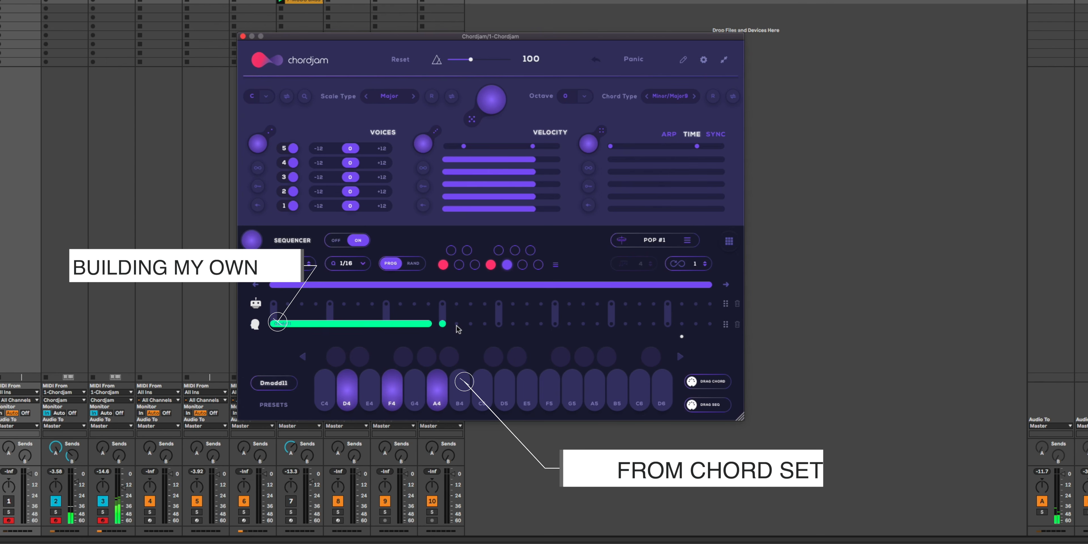
drag(496, 330, 546, 334)
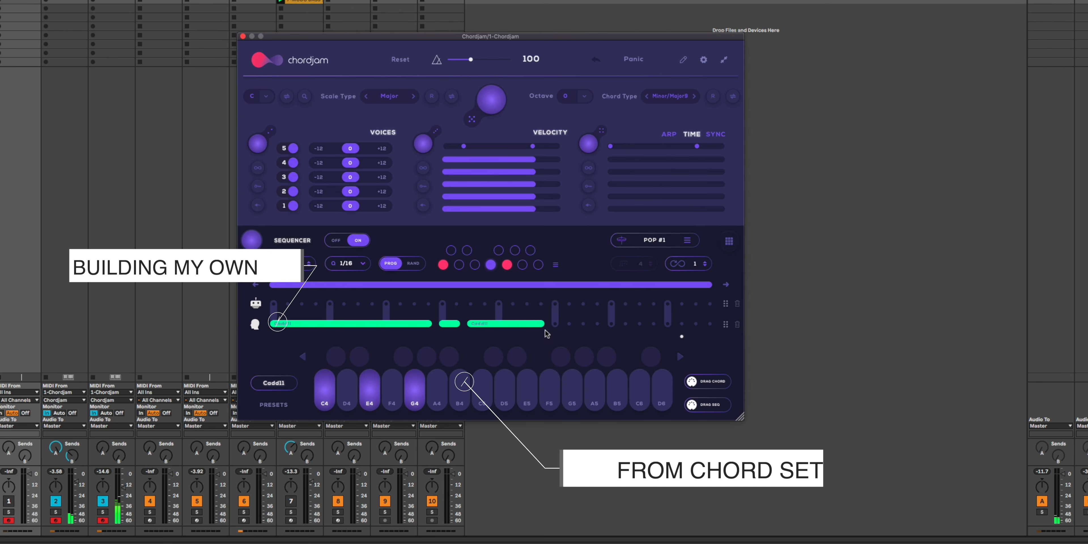
drag(567, 334, 723, 335)
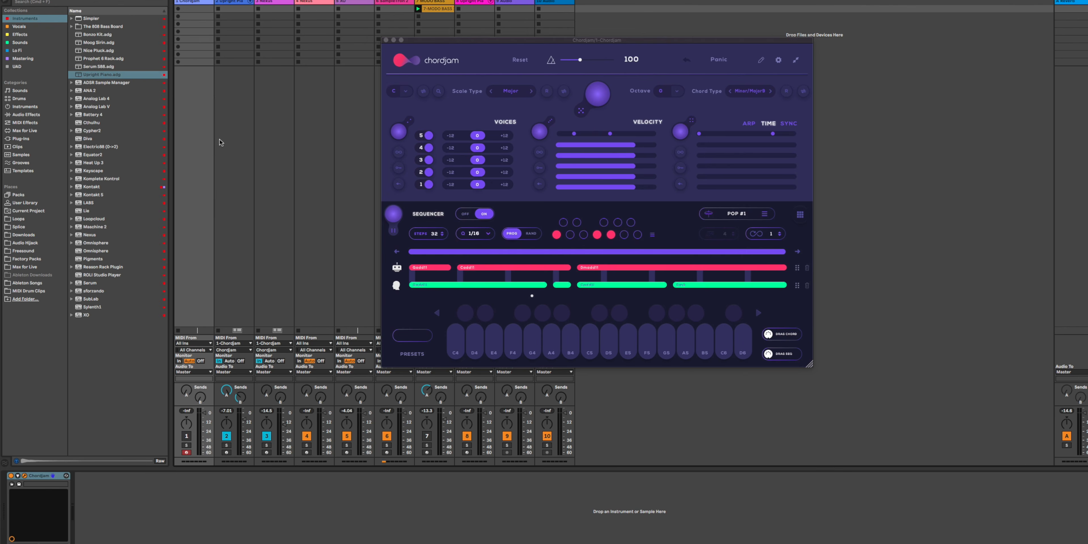
Set the upright piano track's MIDI input to 1-Chordjam with Chordjam as its input channel.
click(223, 140)
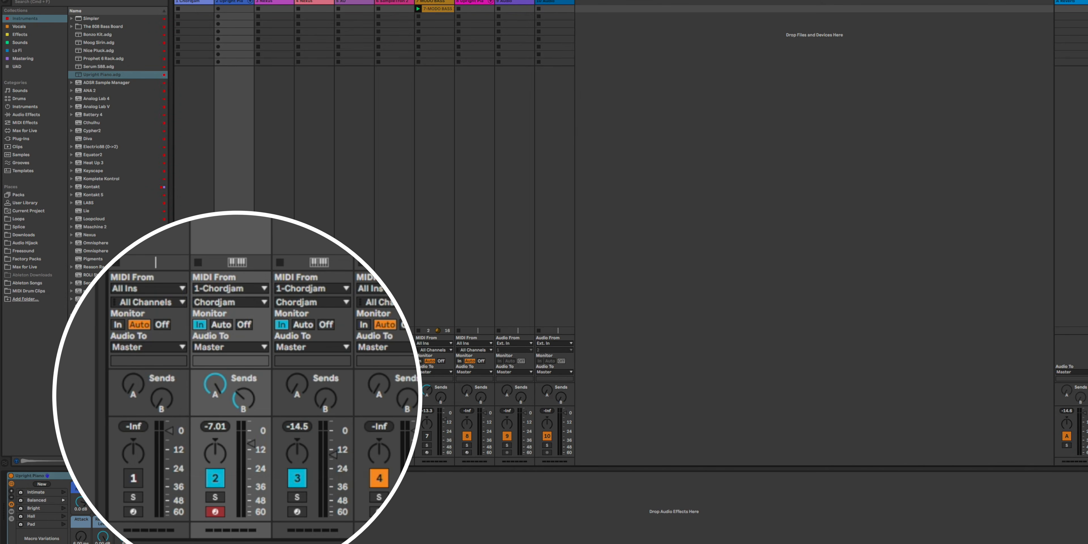
click(248, 288)
click(241, 383)
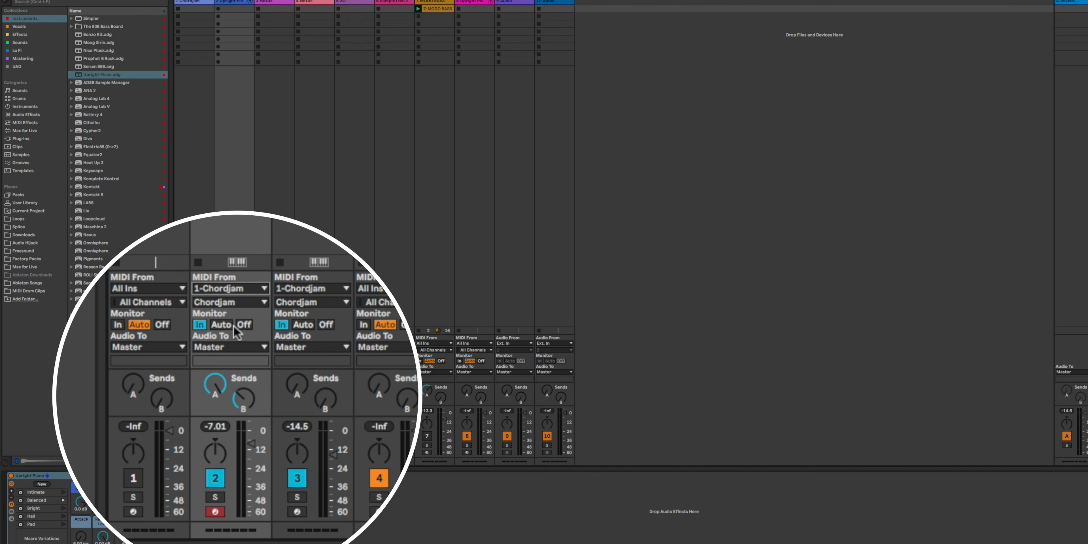
click(231, 300)
click(232, 343)
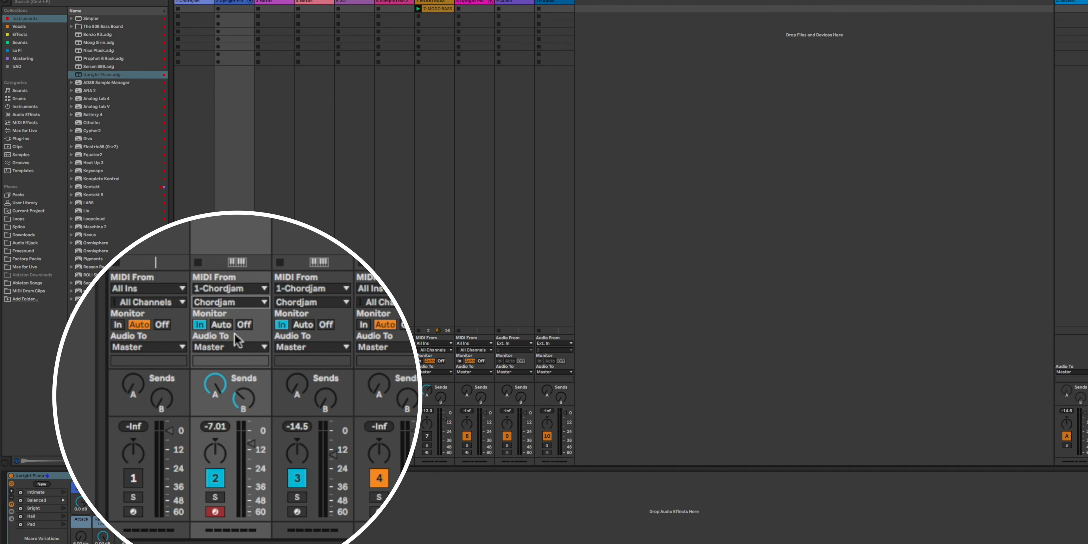
click(314, 244)
click(310, 302)
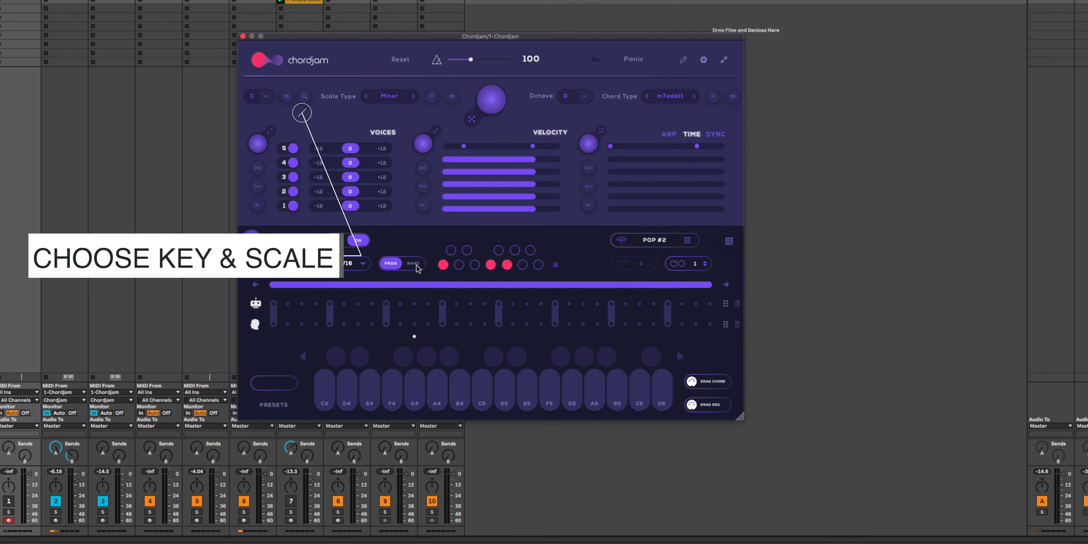
Switch the sequencer to Rand mode and generate a chord progression with the POP #2 pattern.
click(414, 264)
click(256, 241)
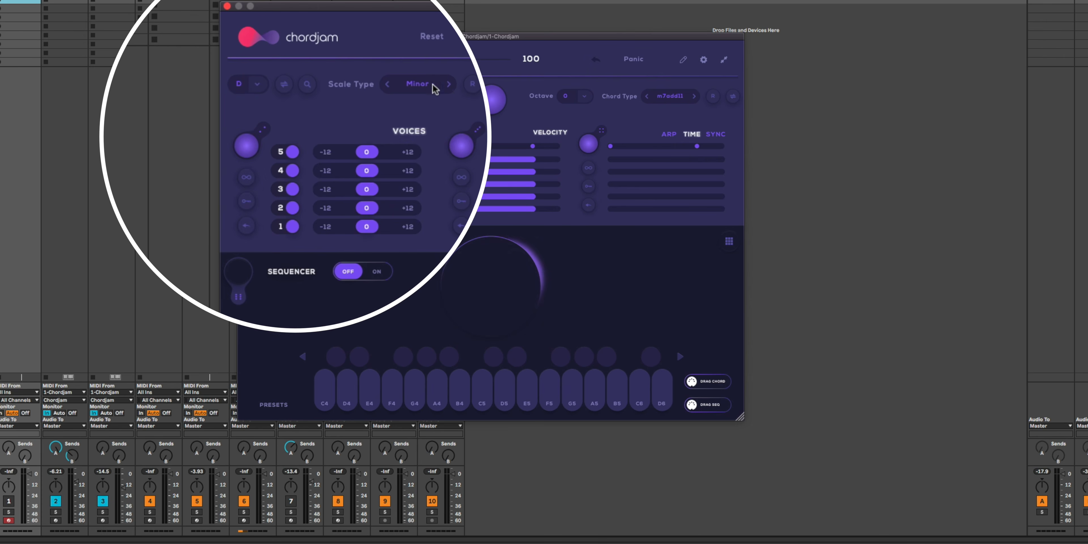
Set the scale type to Major and the chord type to Minor/Major7.
click(412, 89)
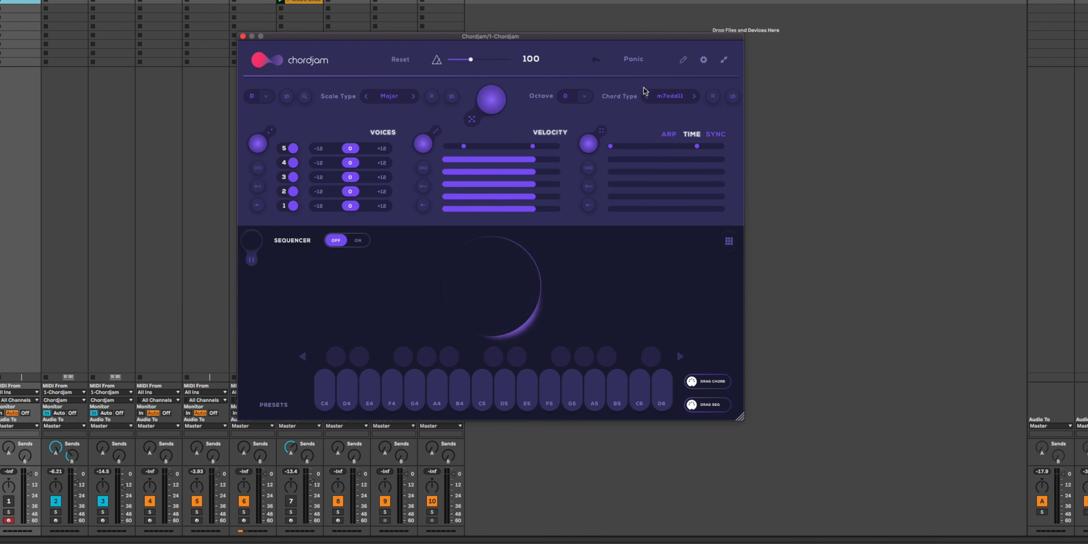
click(665, 96)
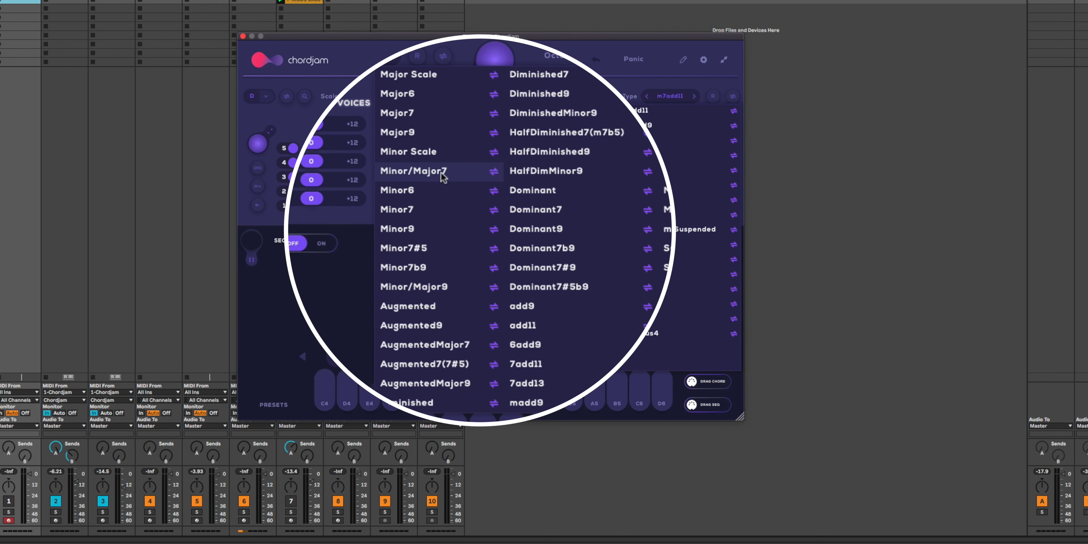
click(423, 171)
Enable continuous randomization for the voice times and lower the upper limit of the time range.
click(603, 160)
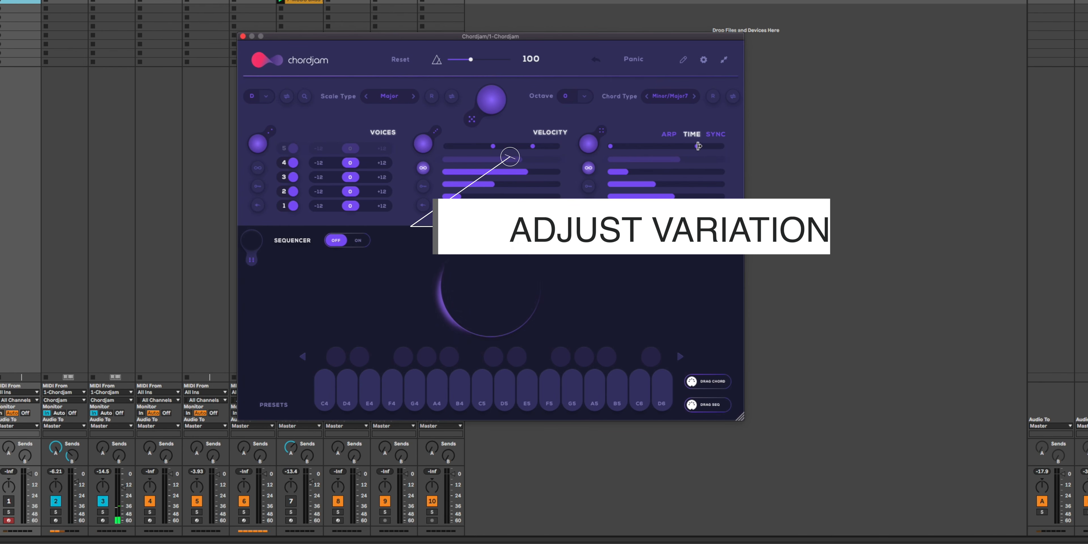
drag(698, 146, 629, 147)
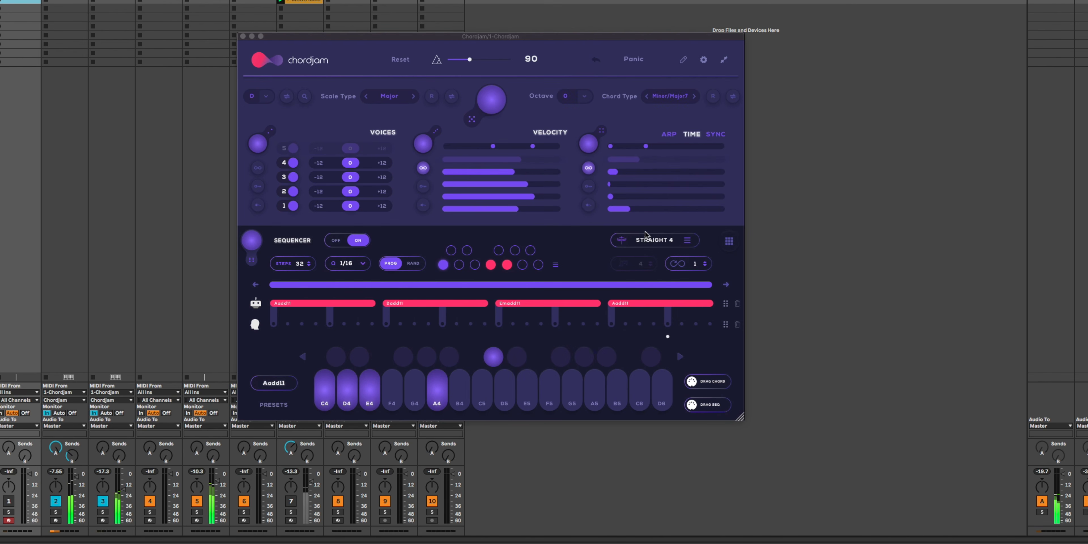
Try the POP #1 pattern on the sequencer and replace it with POP #2.
click(673, 248)
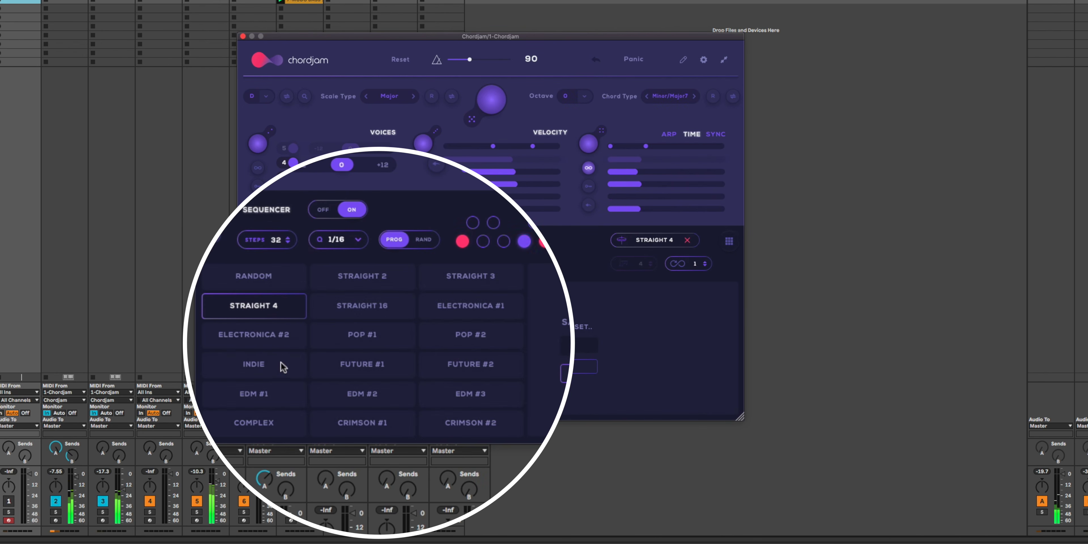
click(345, 343)
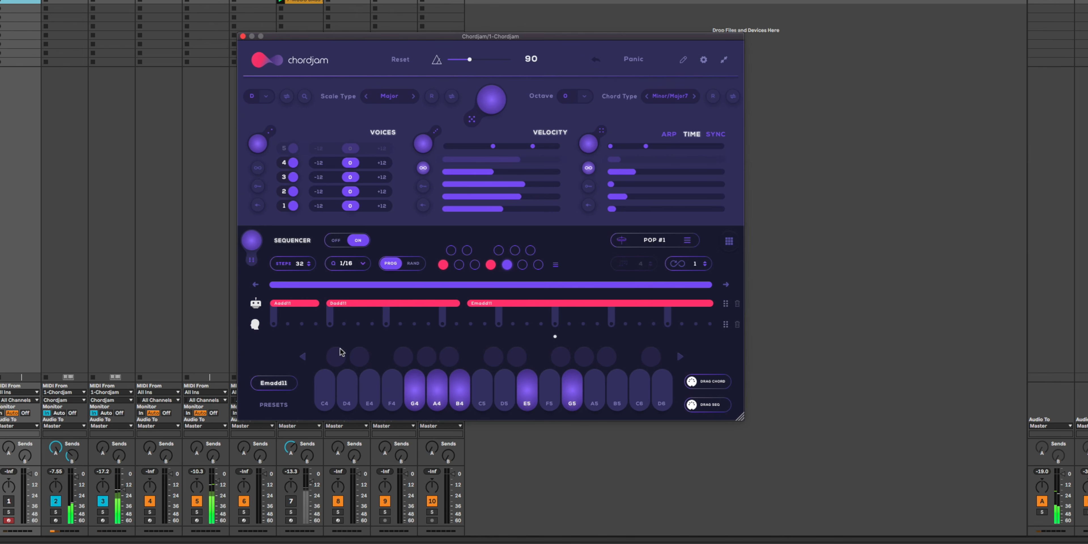
click(676, 247)
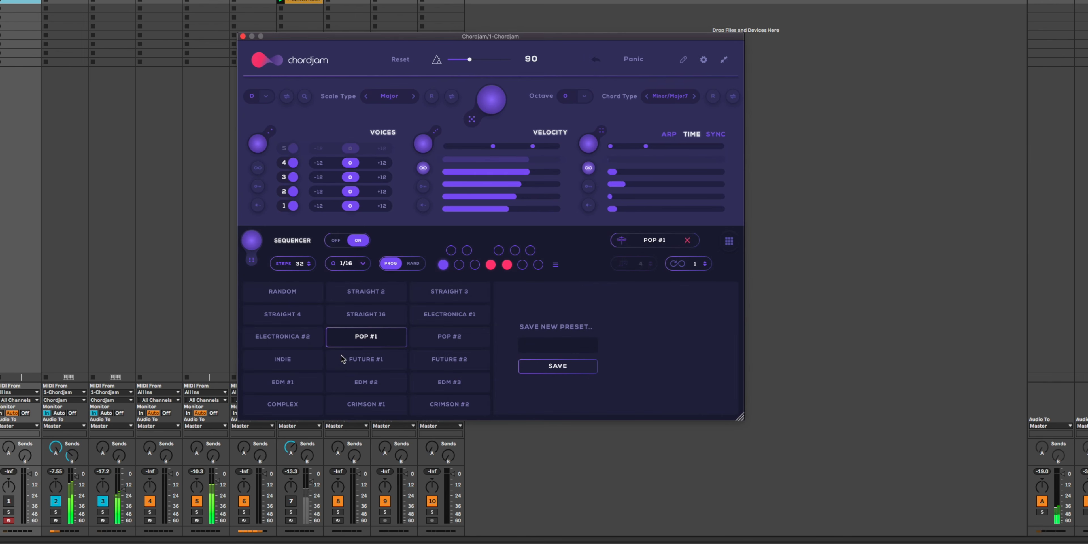
click(430, 340)
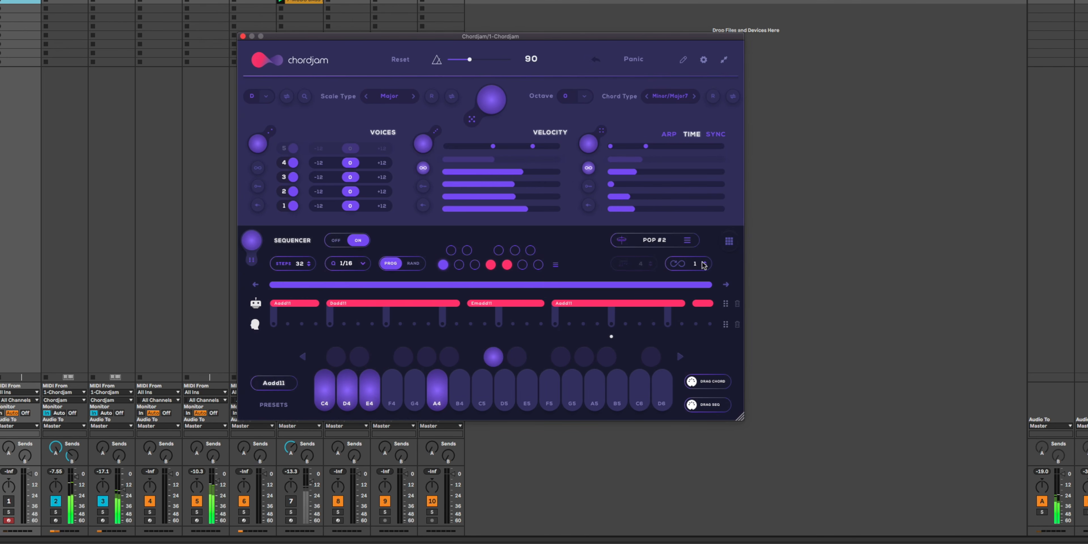
click(685, 242)
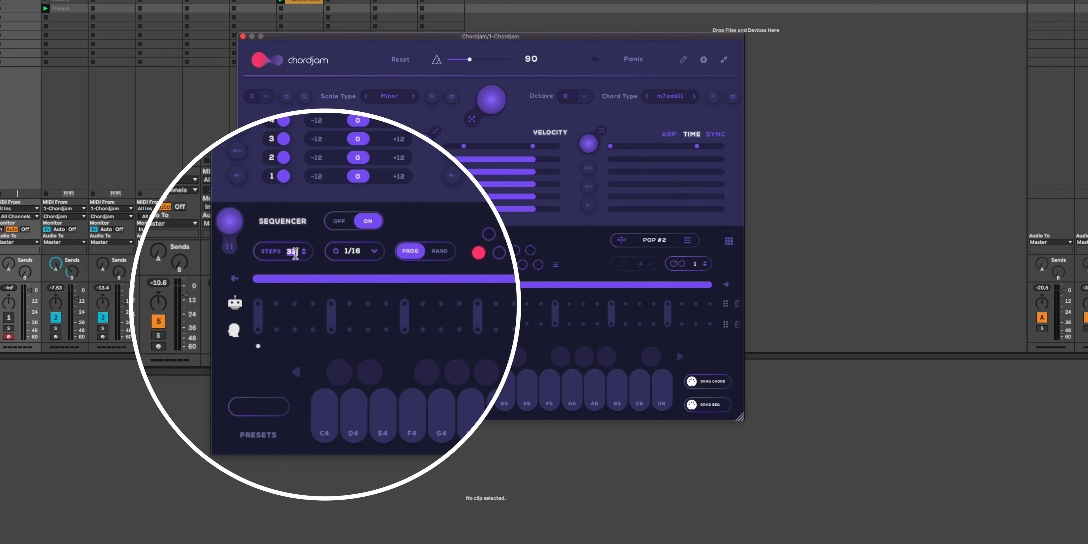
Set the sequencer length to 64 steps and generate a new chord progression.
text(64)
key(Return)
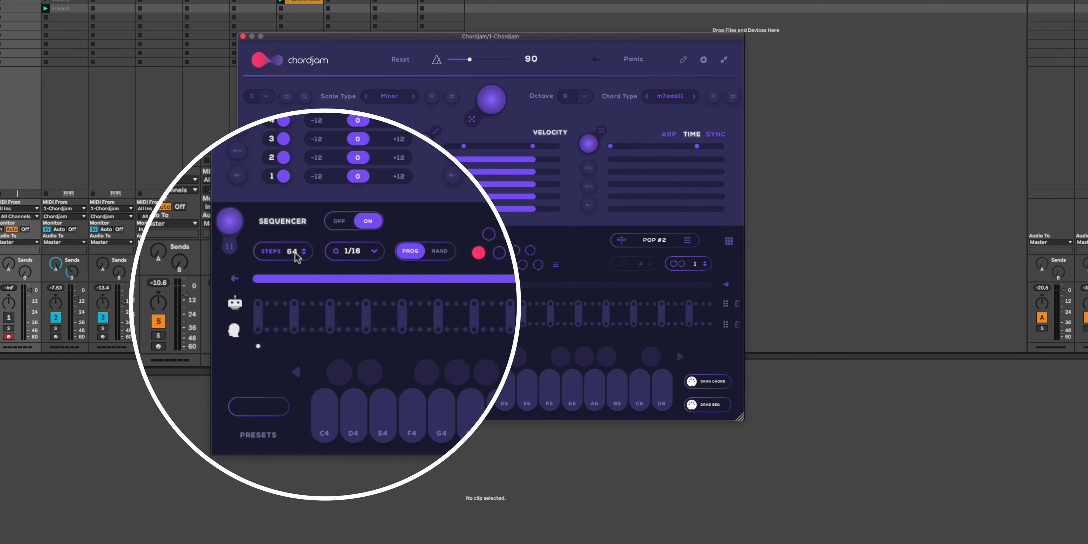
click(371, 257)
click(212, 232)
click(231, 218)
Set the sequencer's quantization to 1/8 and its progression mode to Rand.
click(369, 251)
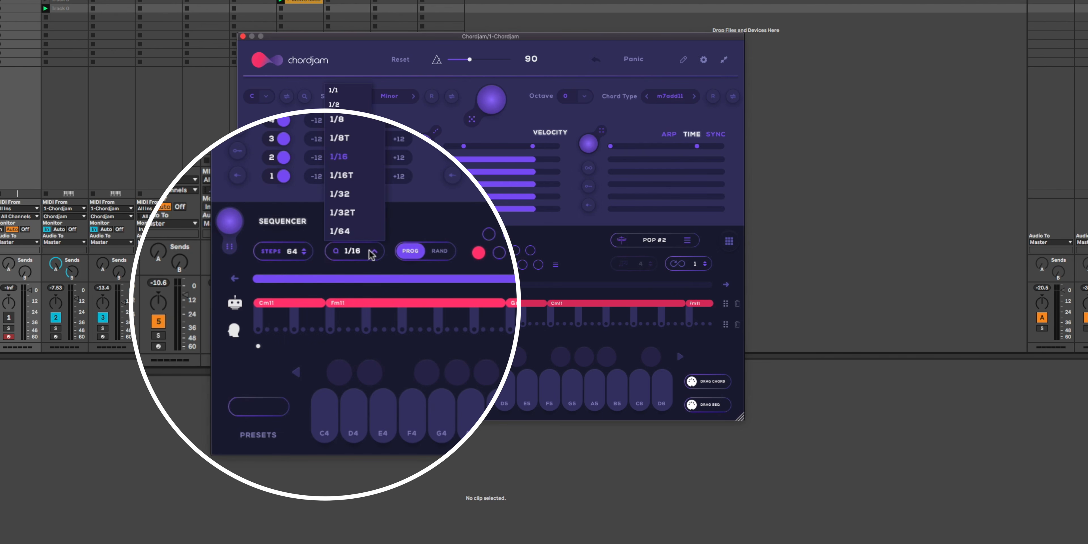
click(338, 119)
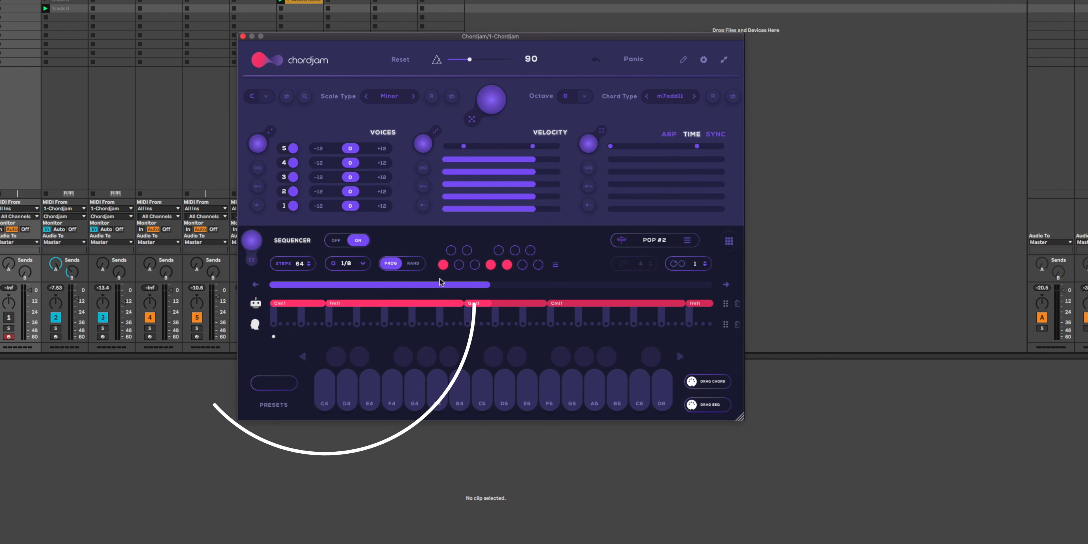
click(413, 263)
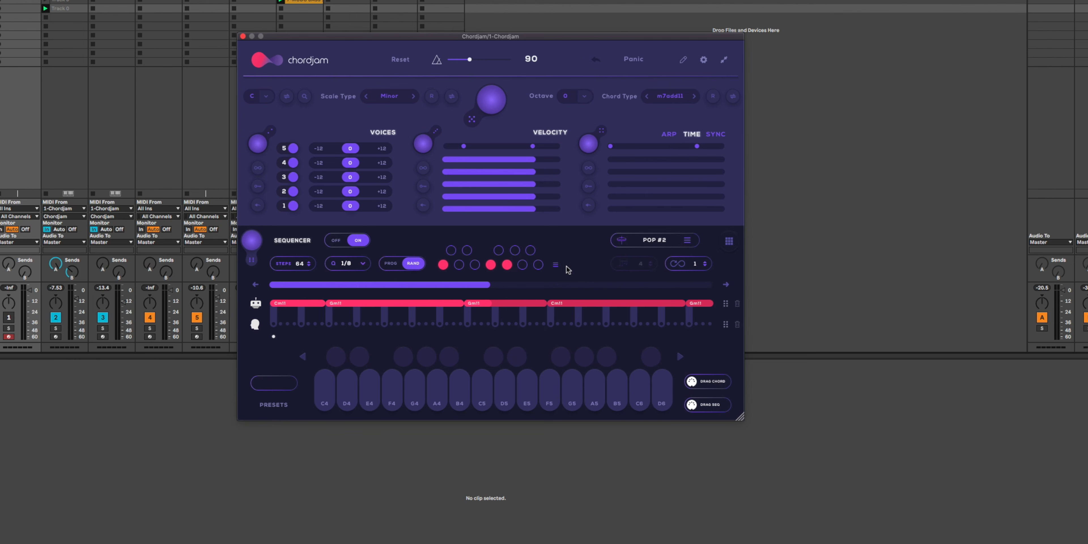
Load the I III VI VII factory preset as the sequencer's selected keys and return to the sequencer lanes.
click(556, 265)
click(558, 352)
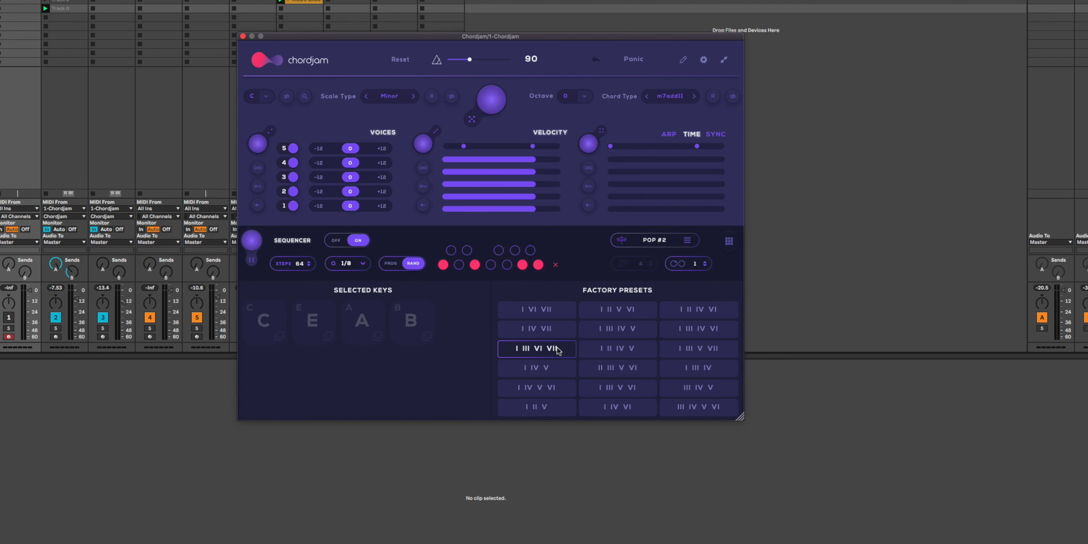
click(557, 265)
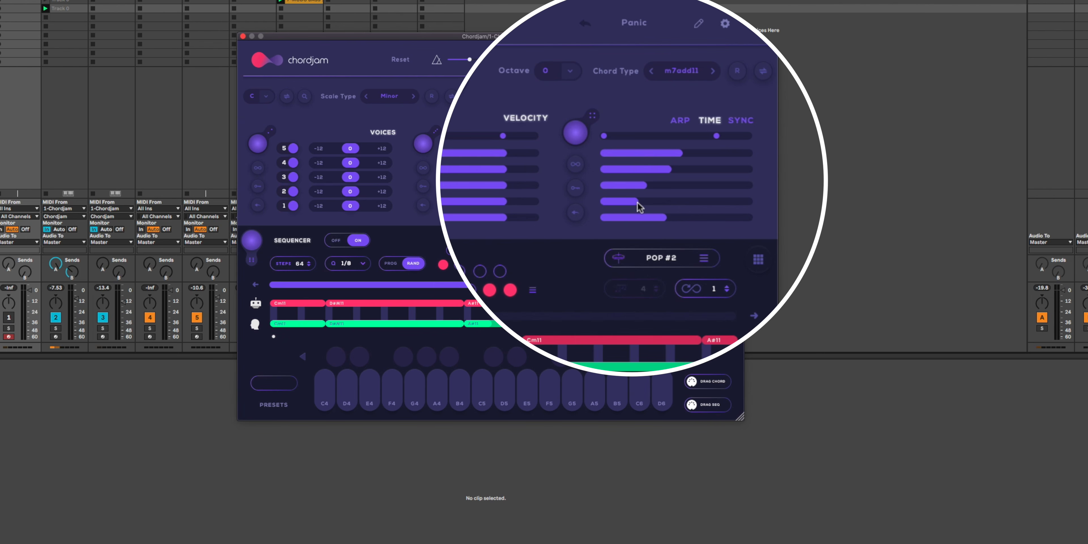
Reduce the time offset of voice 1 and switch the time section to the arpeggiator.
drag(665, 220, 620, 220)
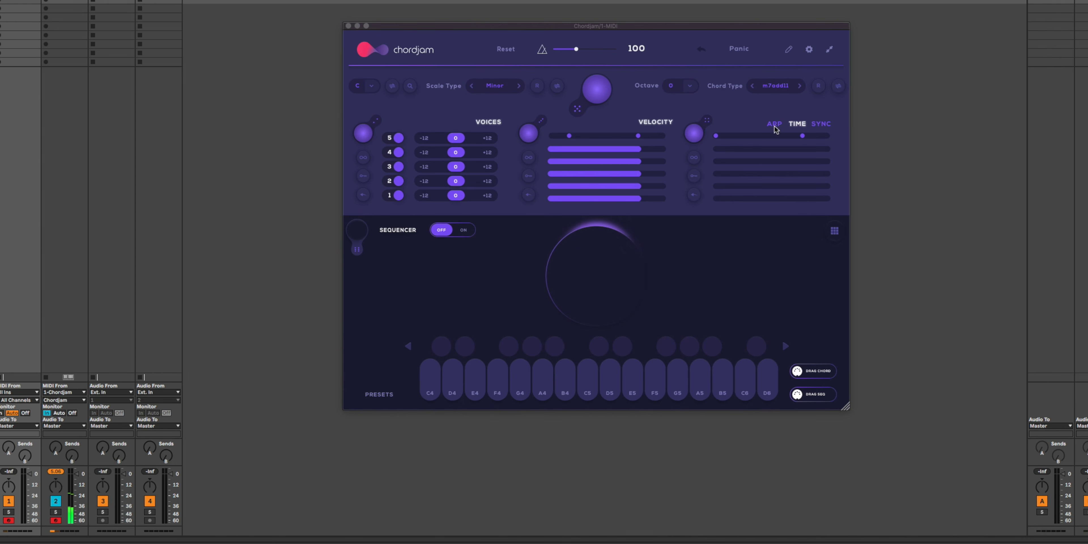
click(774, 124)
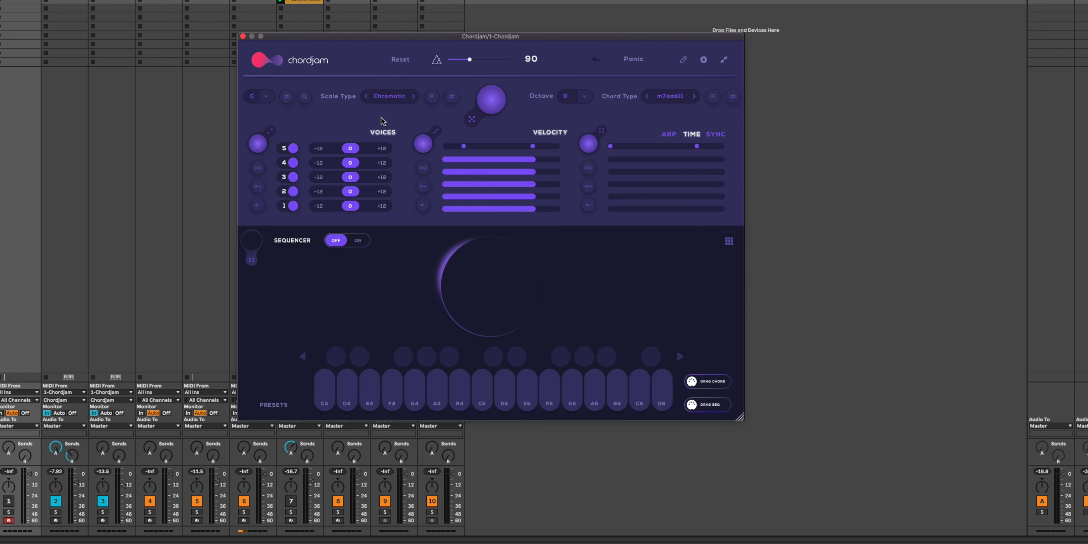
Set the scale type to Mixolydian and the chord type to Dominant7#5b9.
click(389, 96)
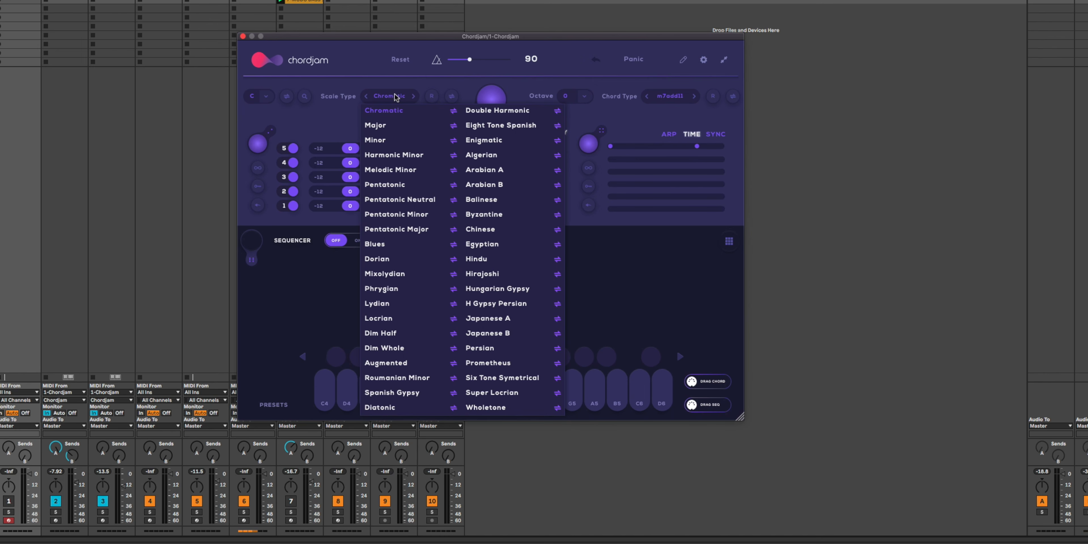
click(399, 277)
click(676, 97)
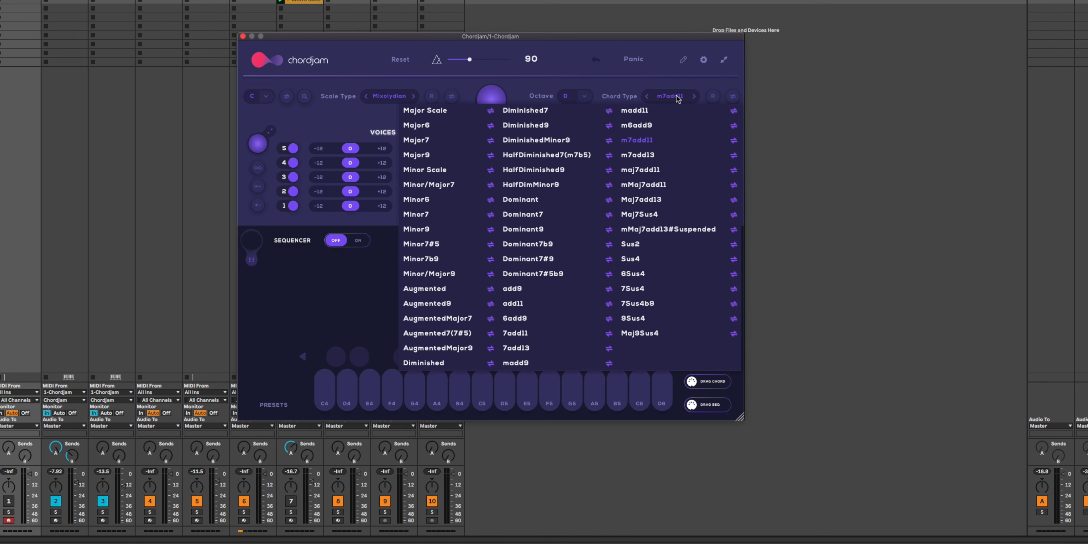
click(563, 273)
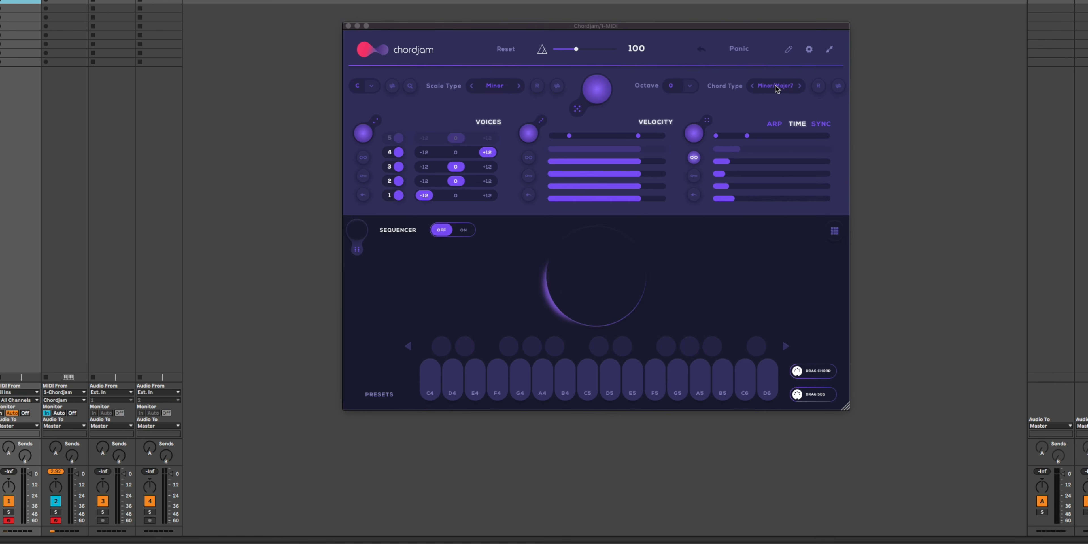
Choose Minor/Major7 from the list of chord types.
click(776, 86)
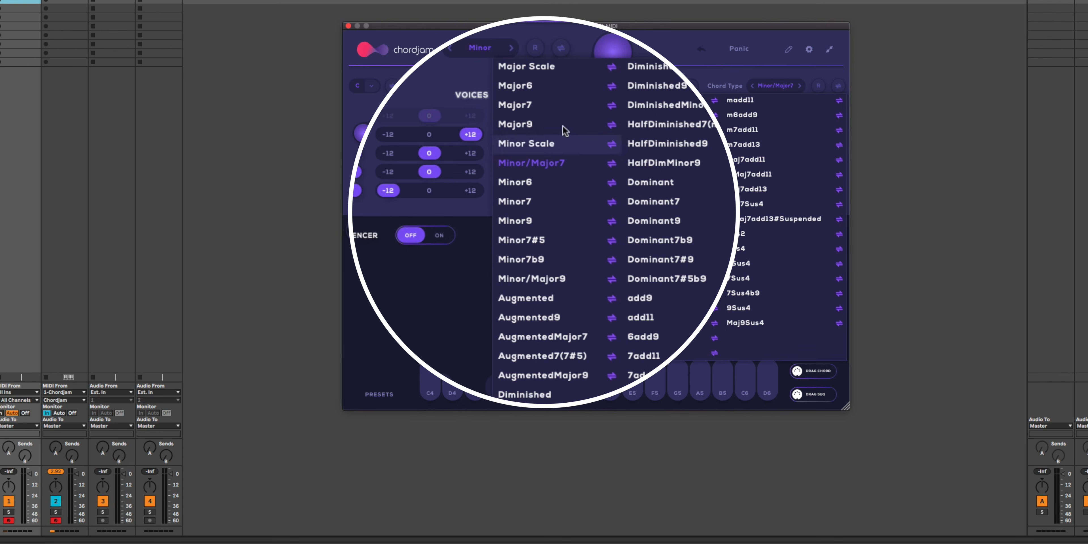
click(565, 162)
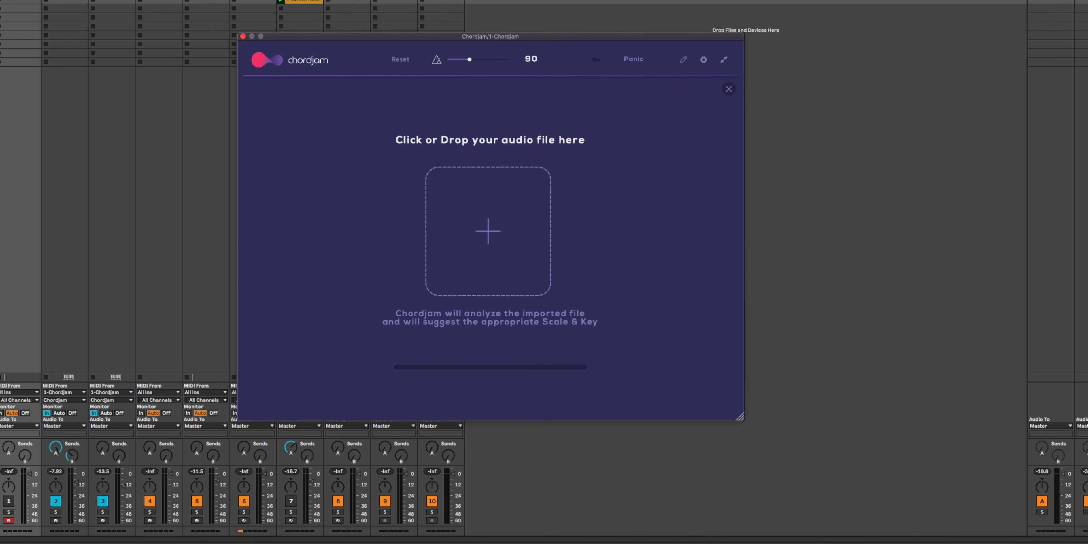
Import an audio file for key detection and apply the suggested F Major scale.
drag(1, 203, 434, 206)
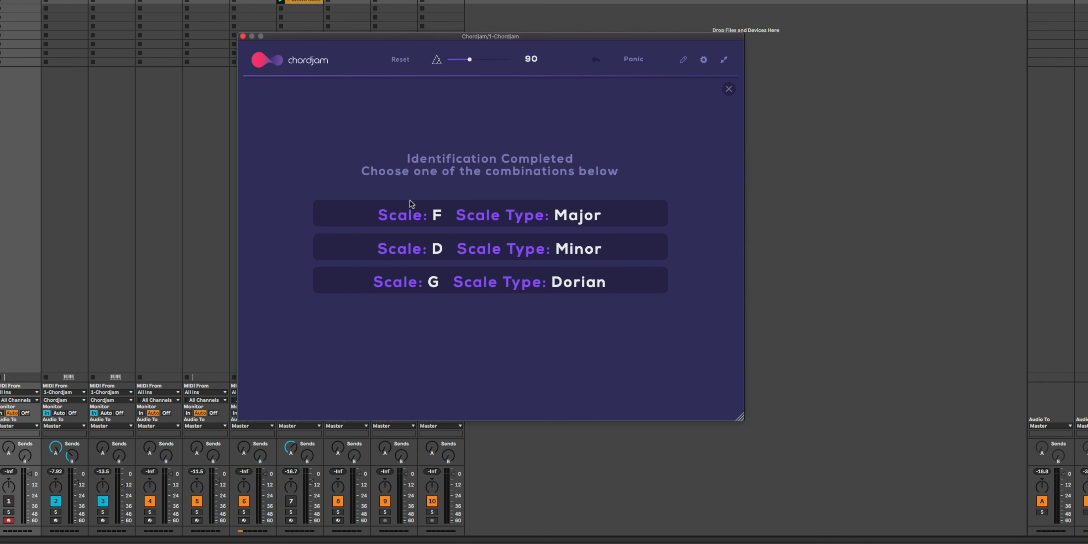
click(478, 214)
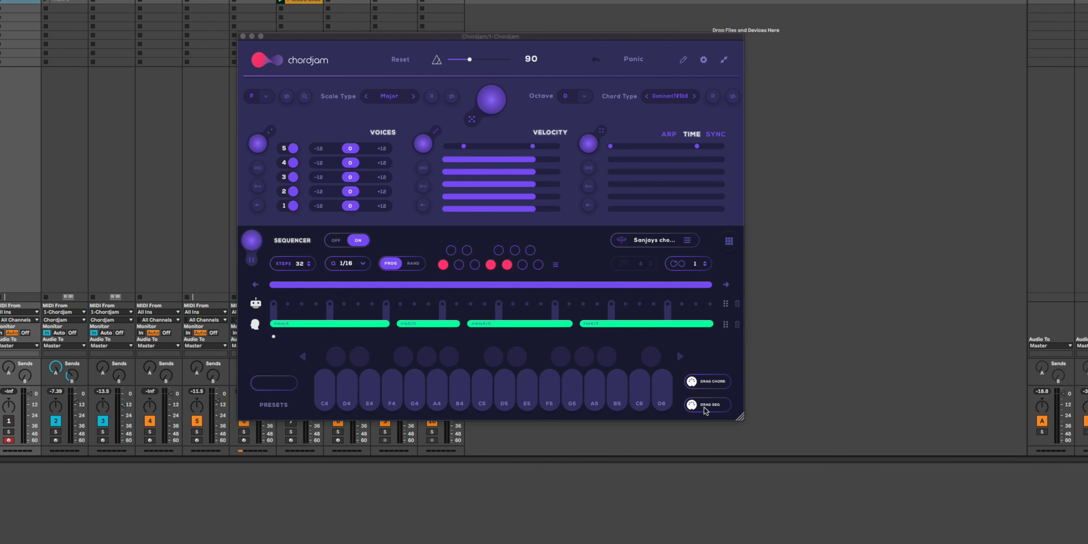
Export the sequencer's progression as a MIDI clip into a clip slot on track 2 and play the clip.
drag(704, 406, 47, 8)
click(46, 9)
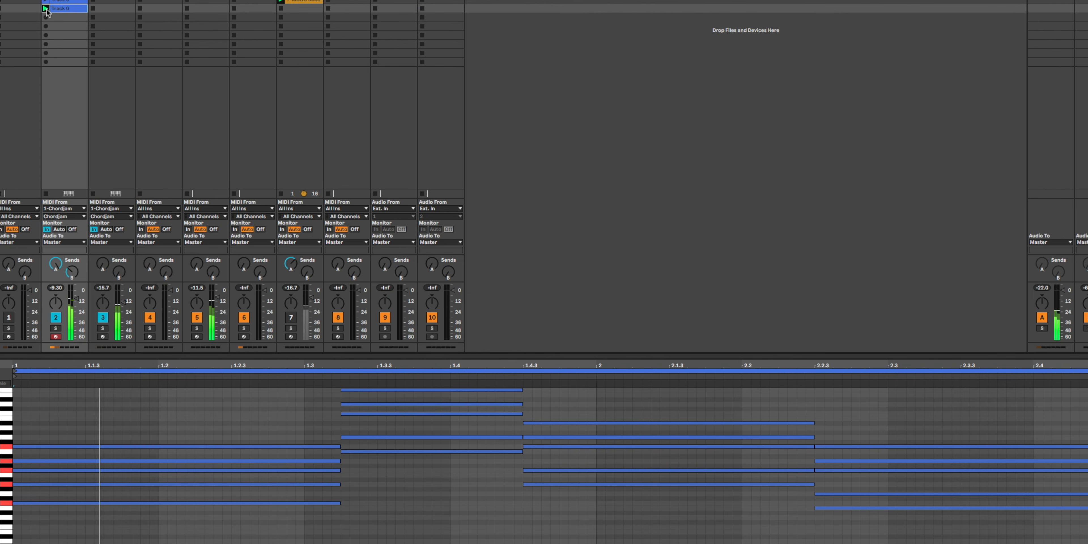